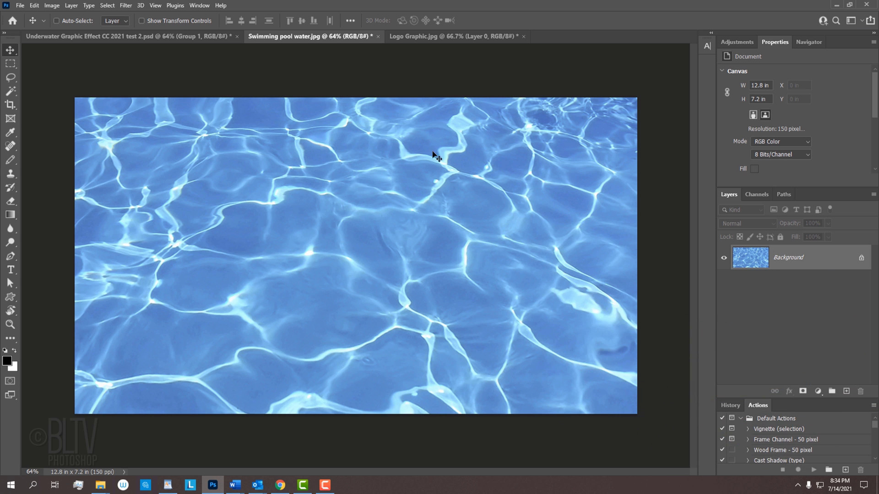
In the Wake Park logo document, unlock the background as Layer 0 and delete the grey backdrop
left_click(428, 37)
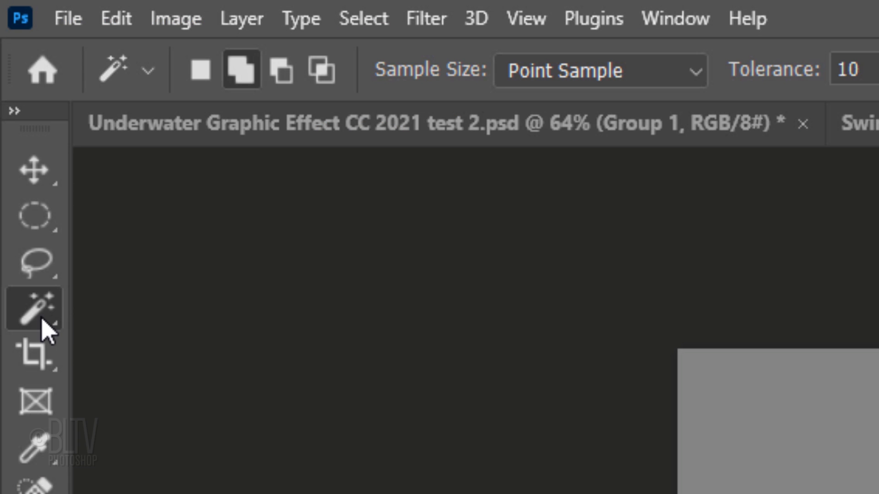
right_click(11, 93)
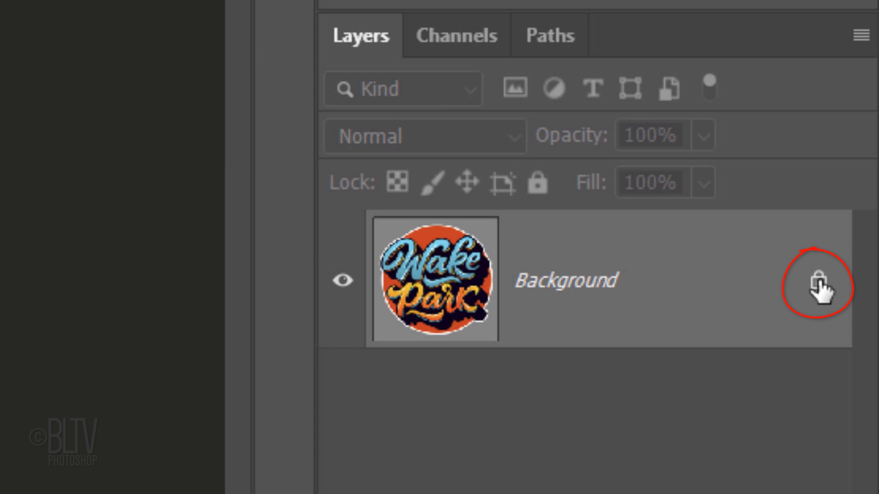
left_click(818, 283)
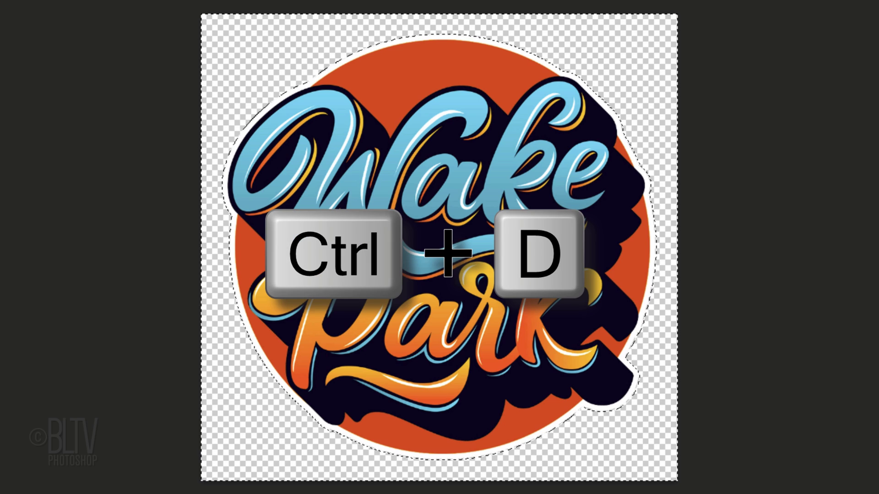
key("ctrl+d")
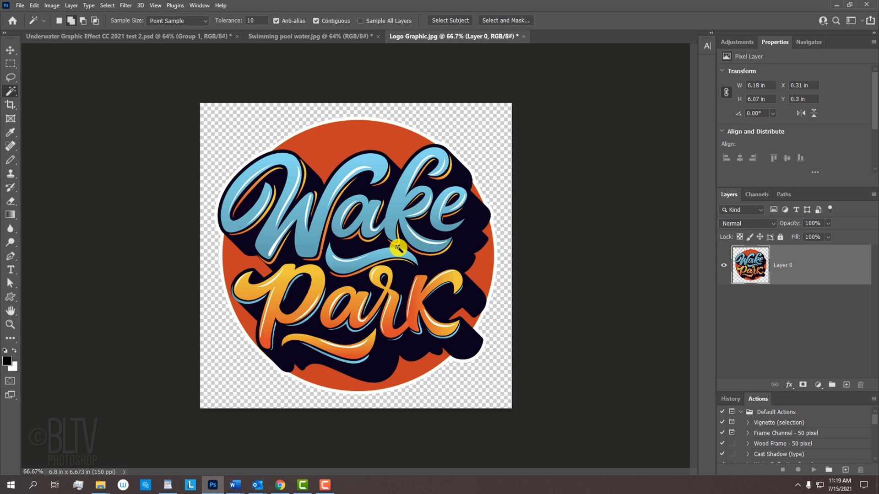
Drag the cut-out logo onto the pool water document, dropping it centred as a new layer
key("v")
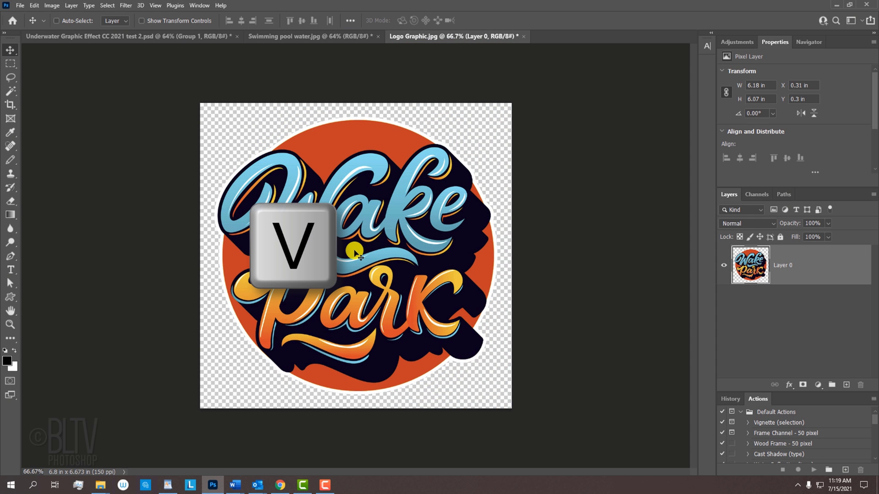
left_click_drag(356, 253, 318, 38)
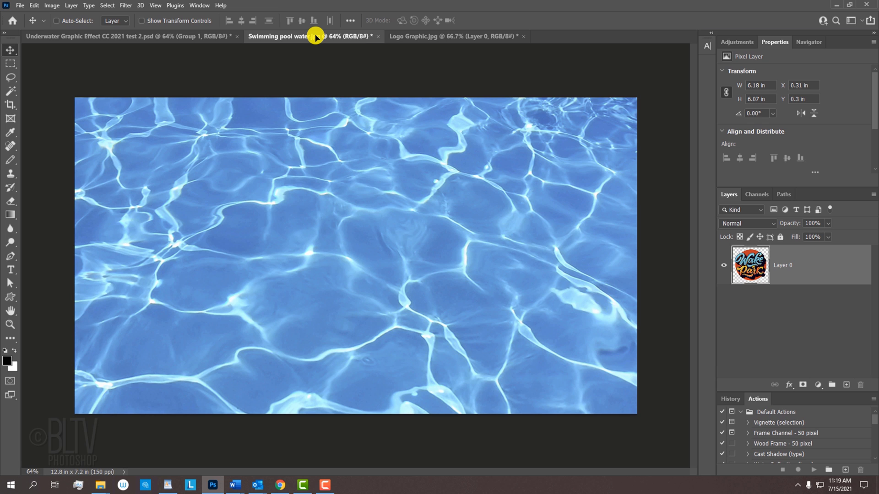
key("shift")
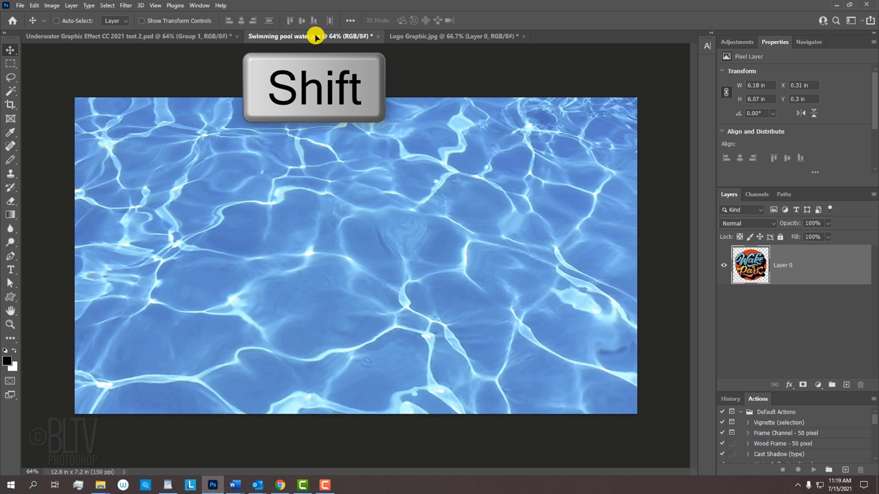
left_click_drag(315, 37, 347, 257)
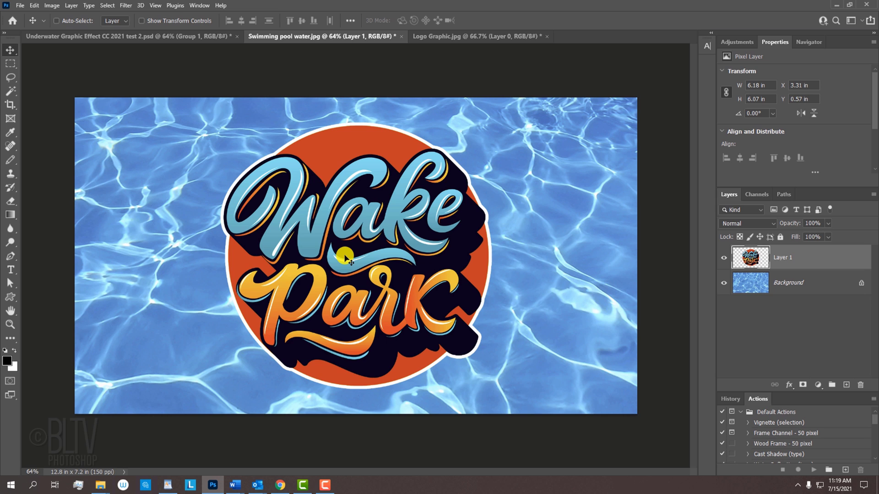
Scale the logo down proportionally from its centre and commit the transform
key("ctrl+t")
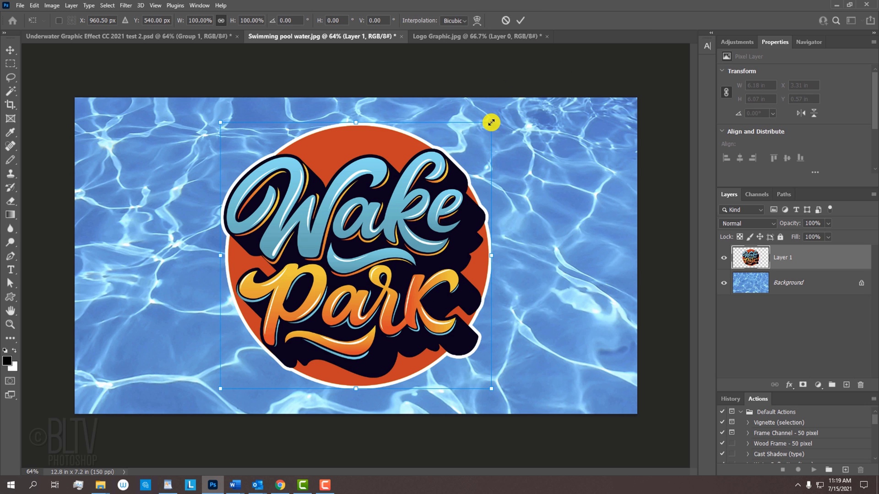
key("alt")
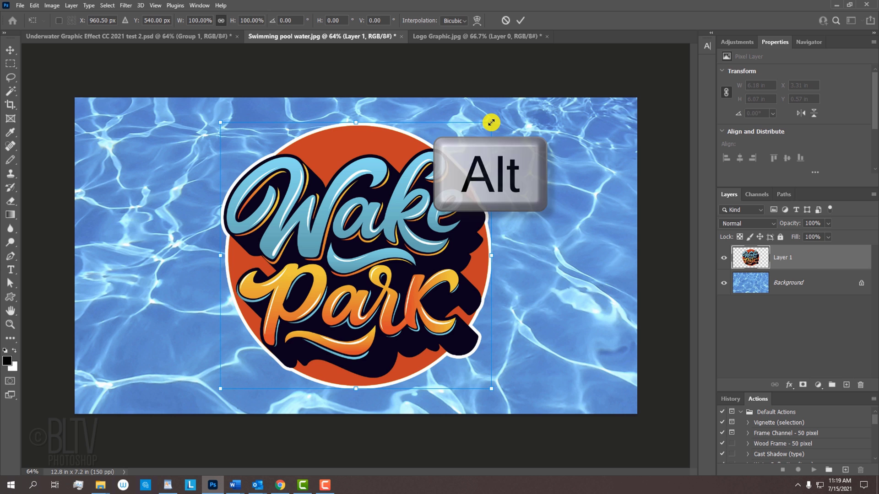
left_click_drag(491, 122, 435, 183)
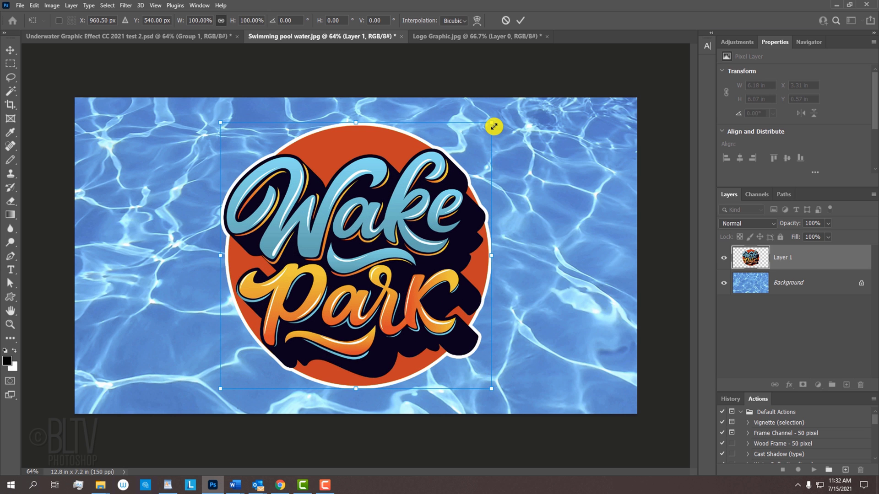
key("alt+shift")
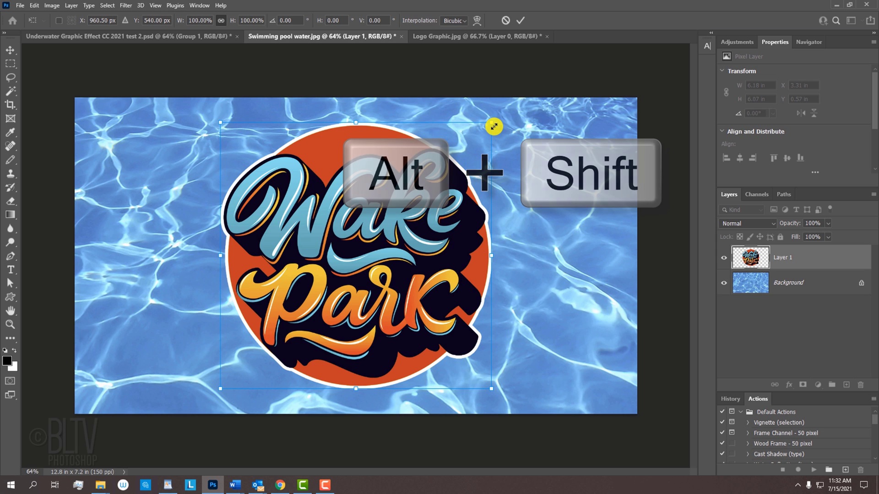
key("Return")
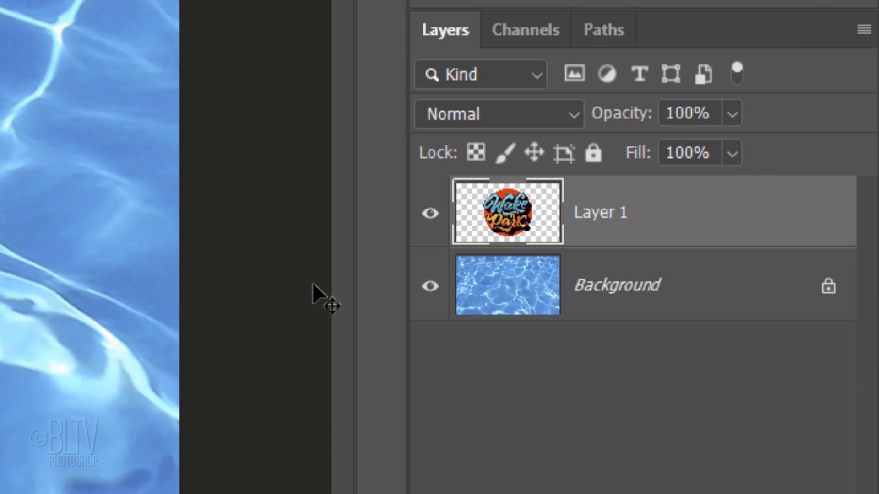
Copy the pool water Background layer and duplicate it into a new document named 'Displacement'
left_click(509, 291)
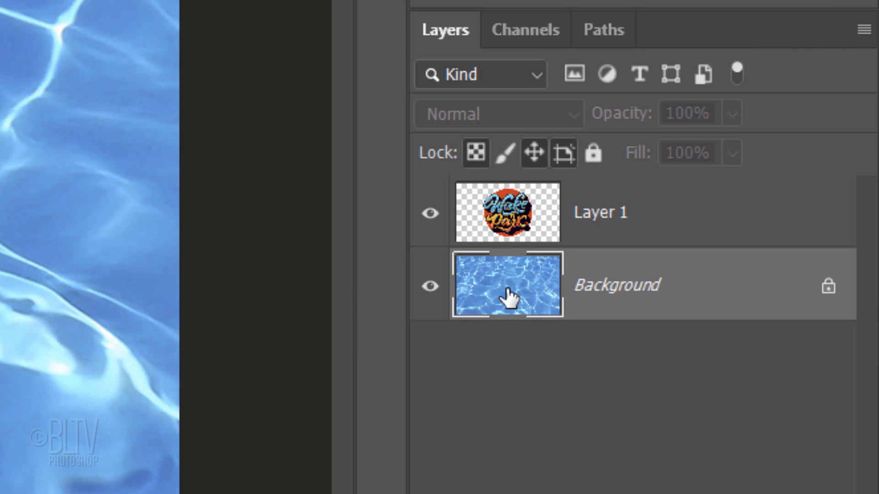
key("ctrl+j")
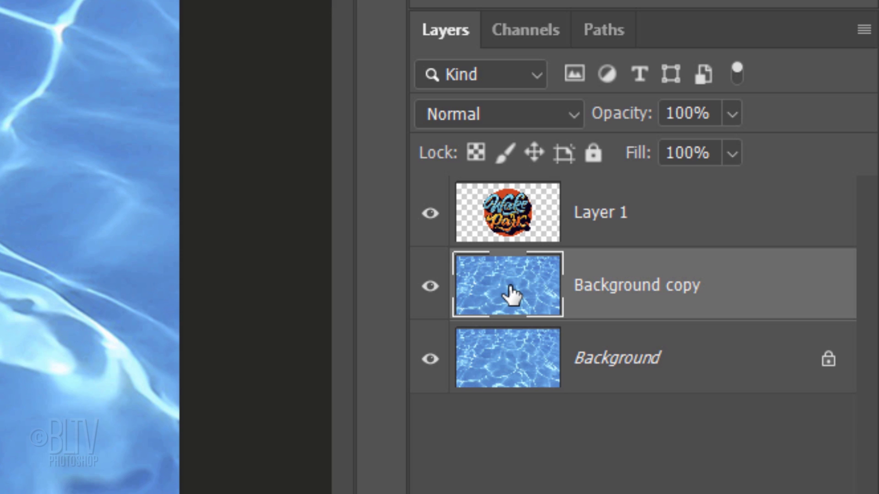
left_click(864, 30)
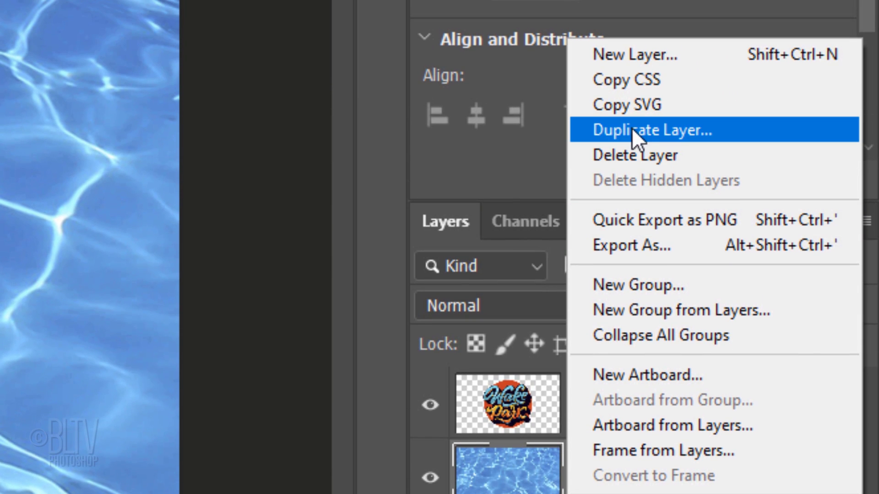
left_click(632, 129)
left_click(403, 260)
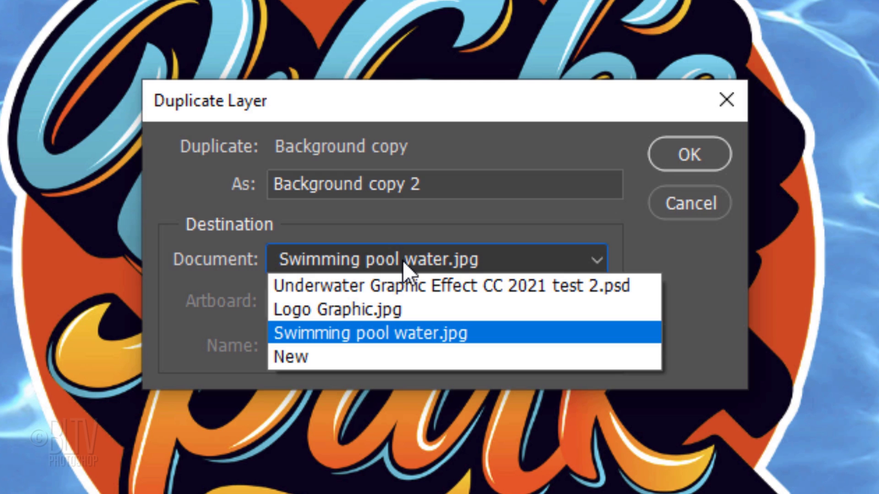
left_click(388, 358)
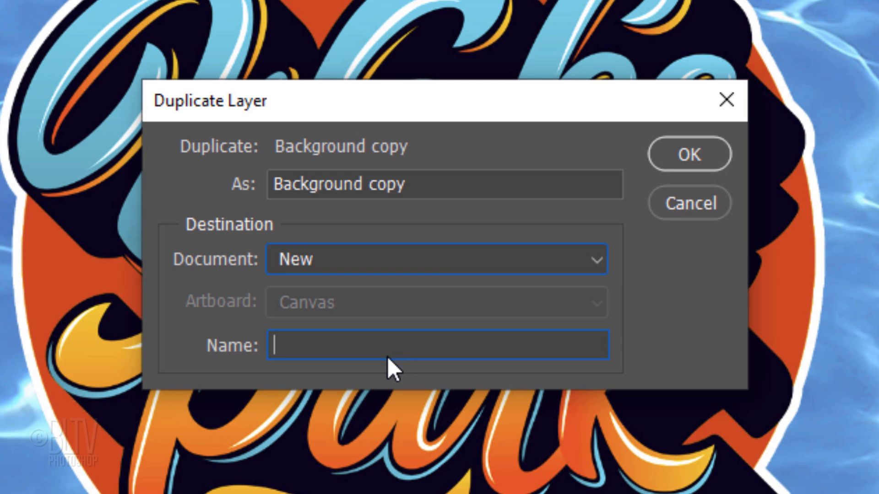
type("Displacement")
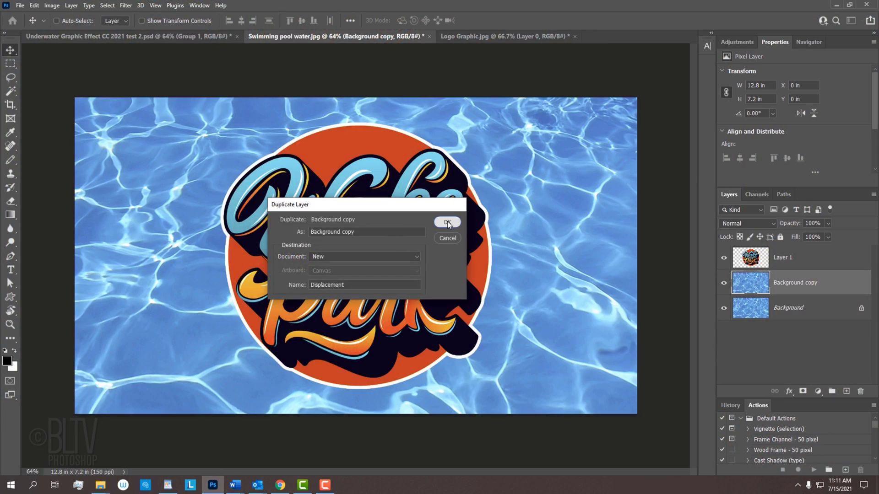
left_click(447, 222)
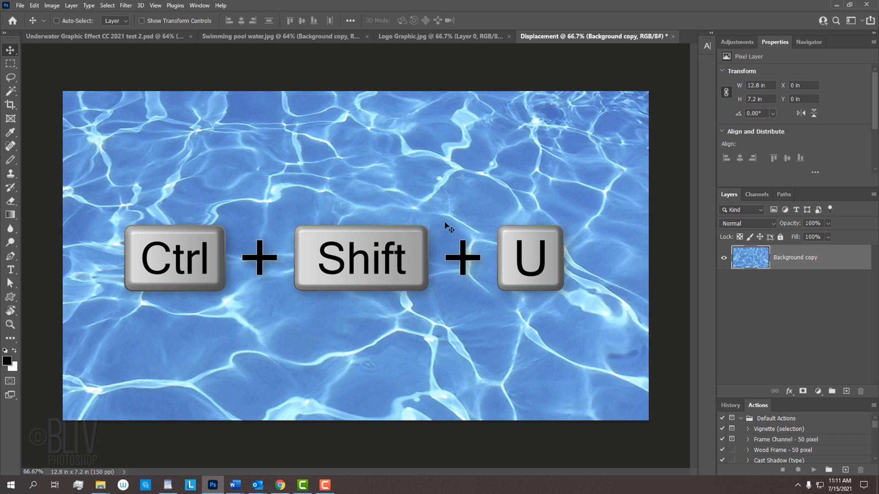
Desaturate the Displacement water image and apply a 3.0-pixel Gaussian Blur
key("ctrl+shift+u")
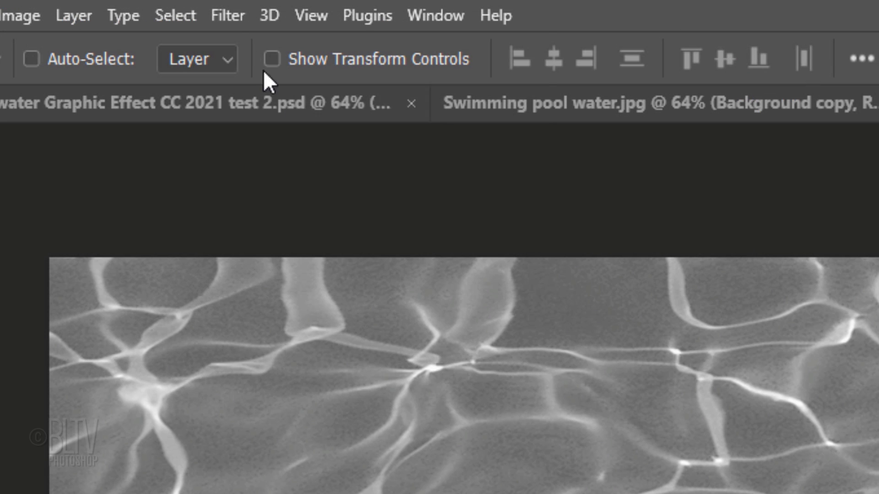
left_click(228, 15)
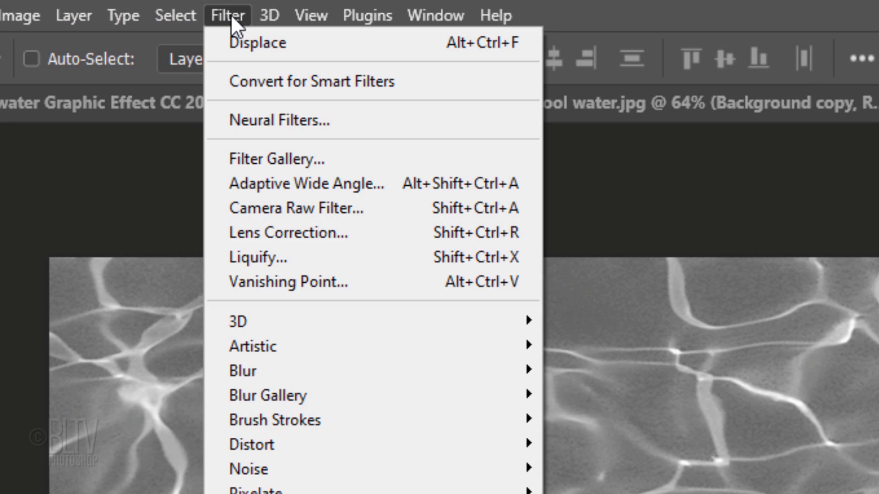
mouse_move(244, 371)
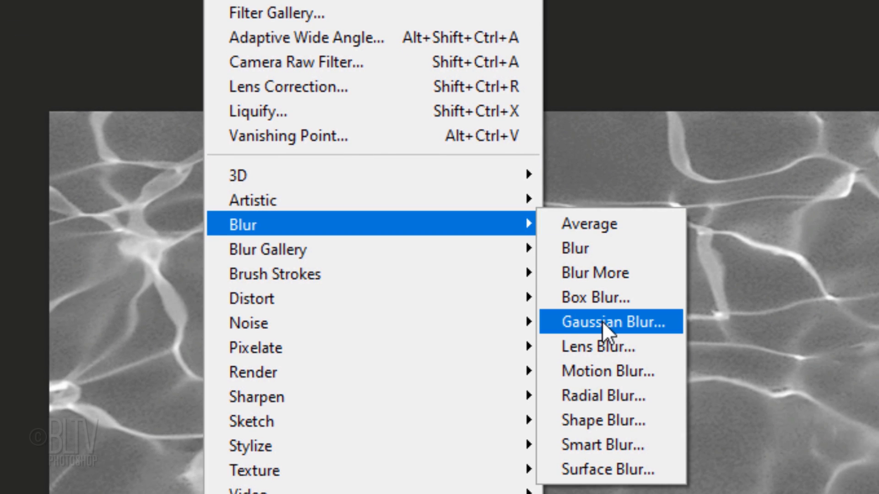
left_click(603, 322)
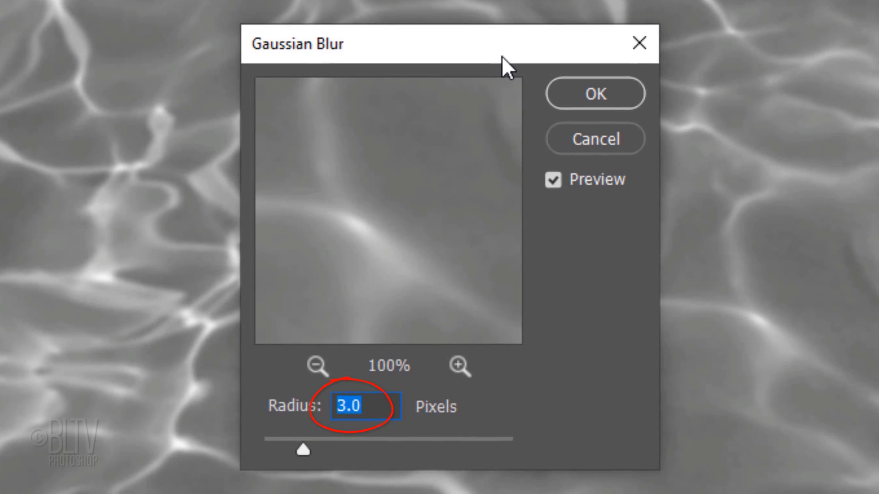
left_click(598, 92)
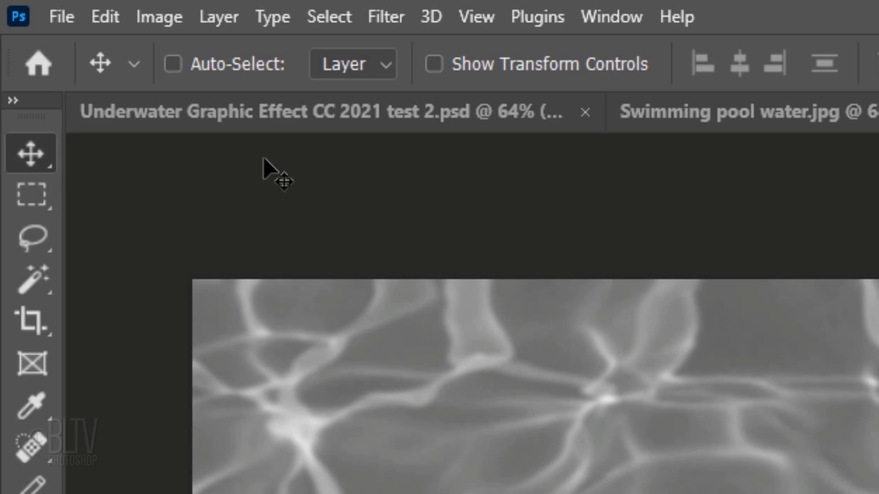
Save a copy of the Displacement image as a Photoshop PSD file
left_click(64, 18)
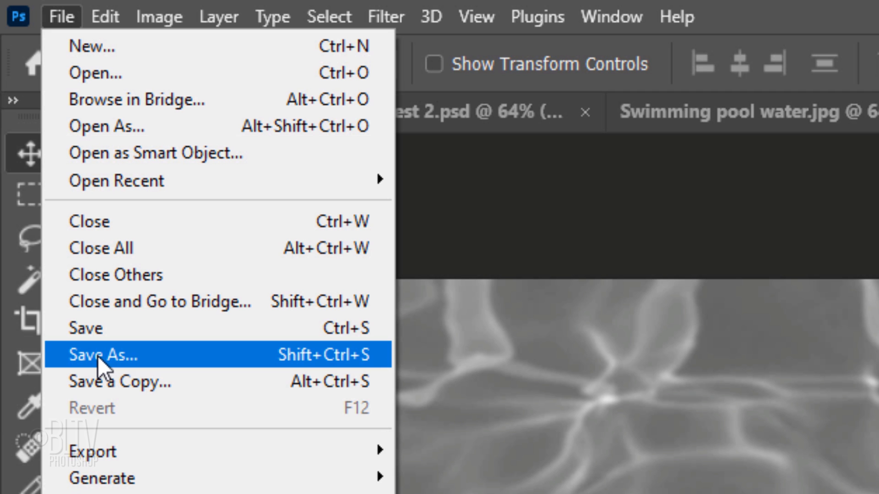
left_click(104, 383)
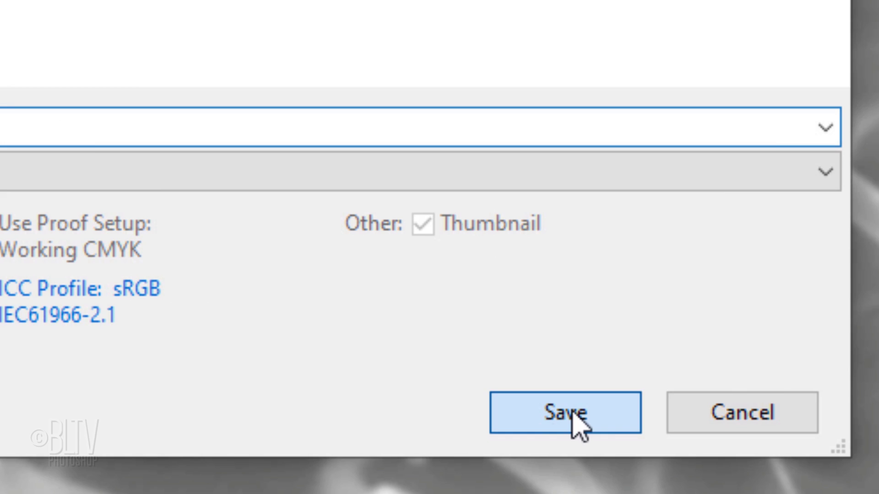
left_click(572, 417)
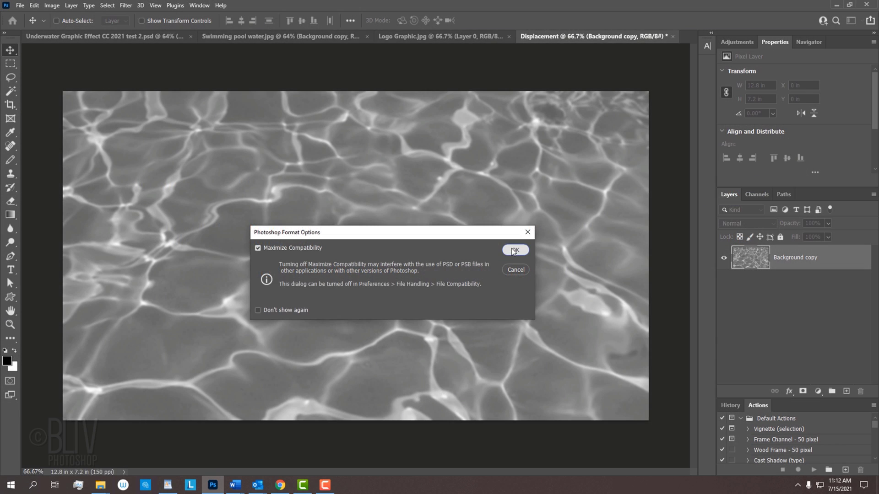
left_click(721, 188)
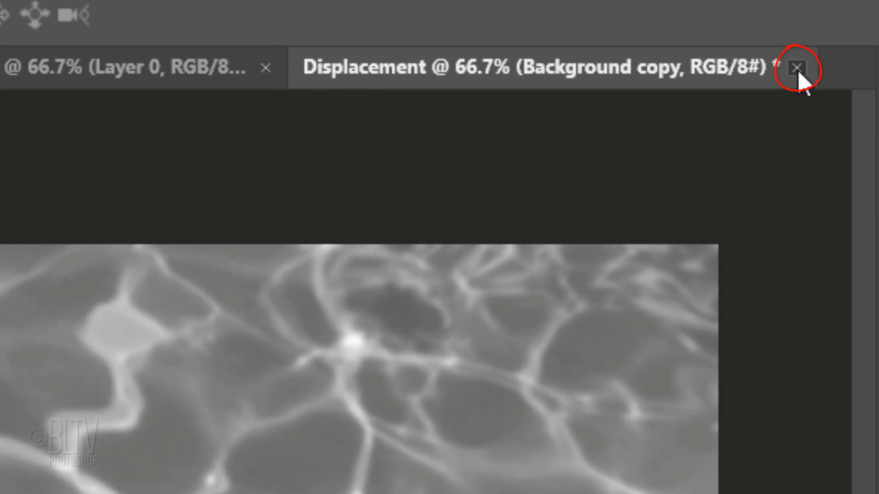
Close the Displacement document, saving it as Displacement.psd on the Desktop
left_click(796, 68)
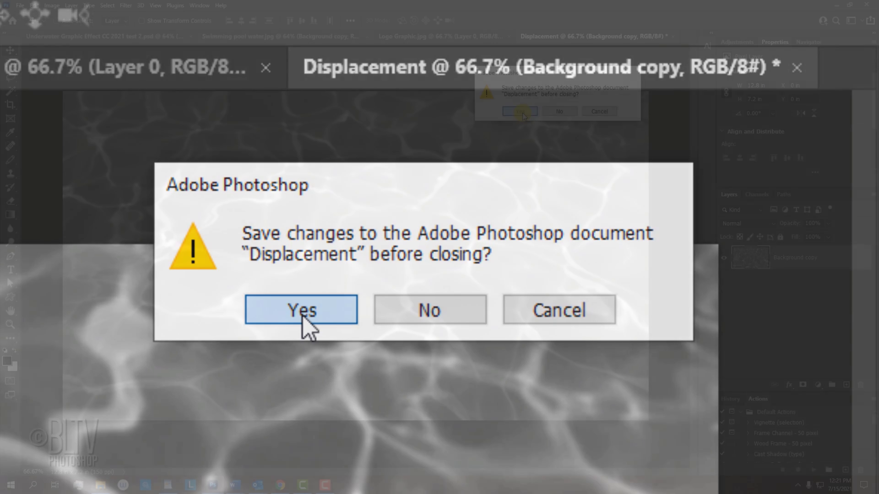
left_click(303, 315)
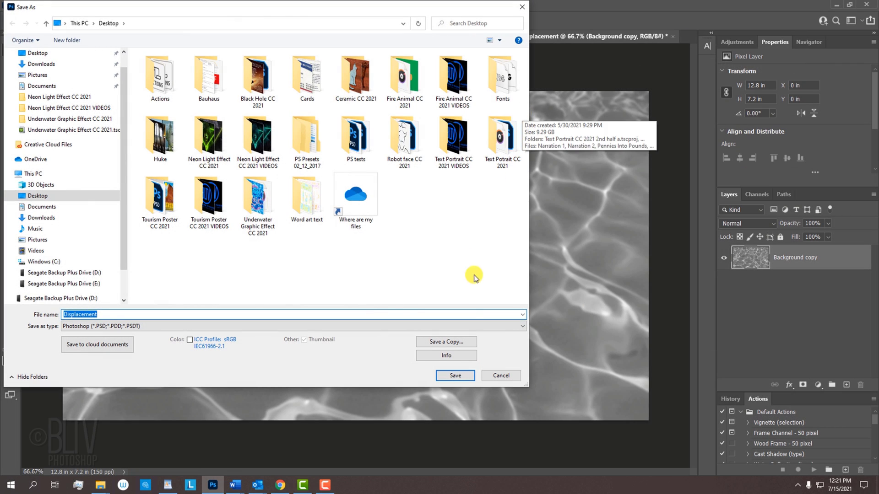
left_click(456, 375)
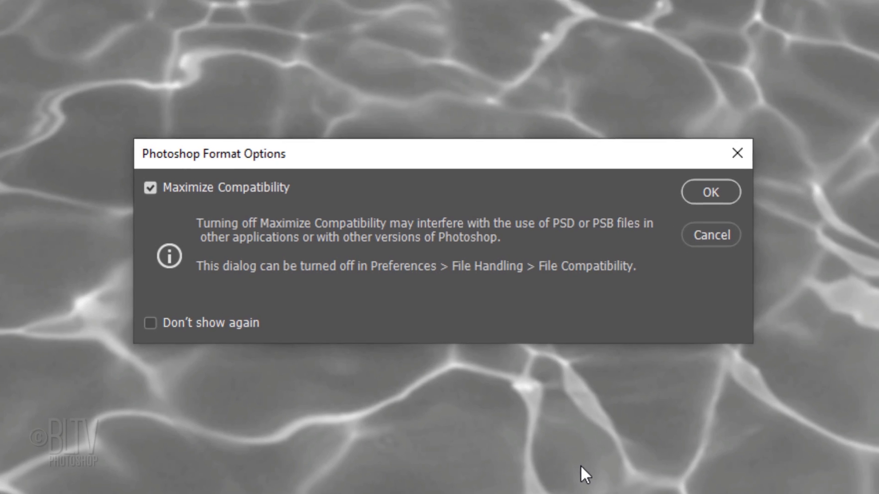
left_click(709, 193)
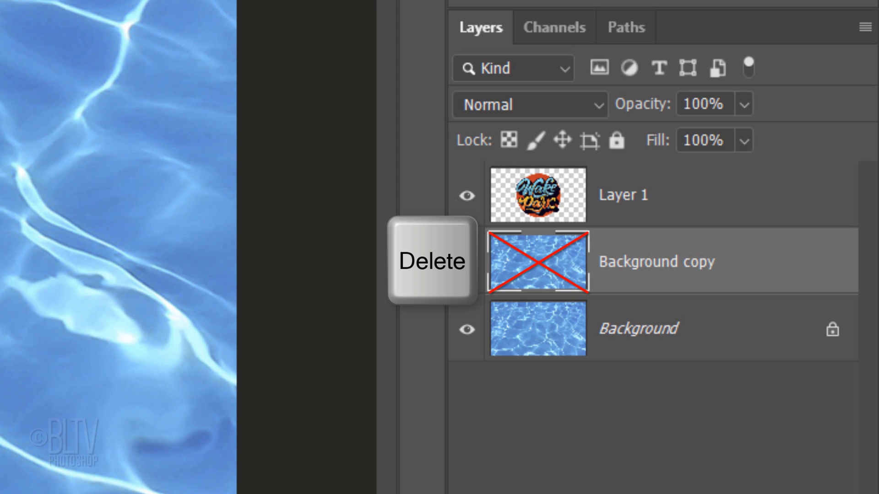
Delete the Background copy layer and convert Layer 1, the Wake Park logo, to a Smart Object
key("Delete")
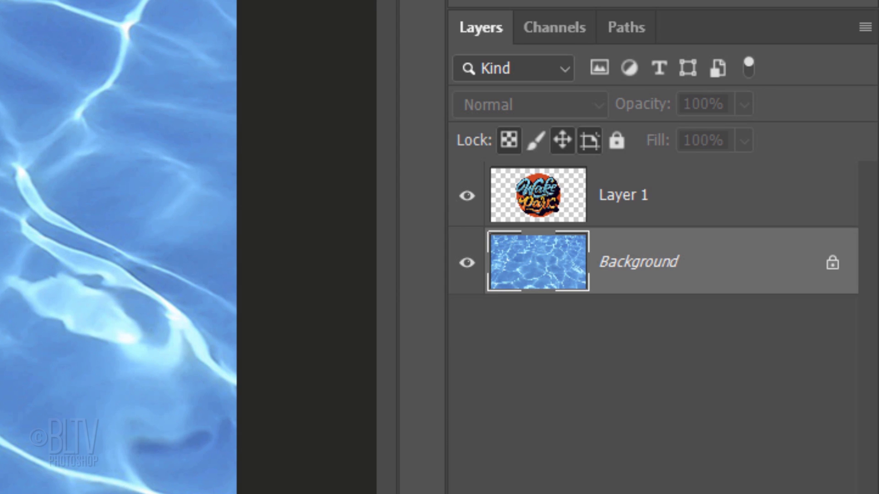
left_click(532, 202)
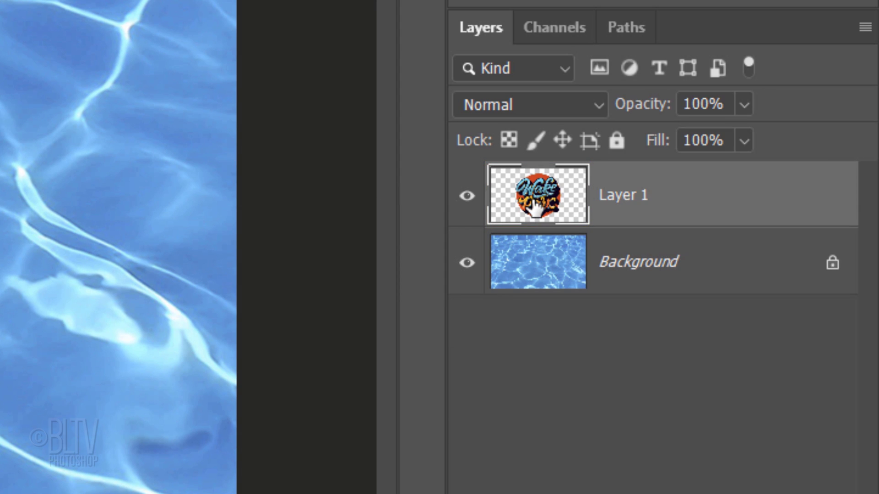
left_click(864, 27)
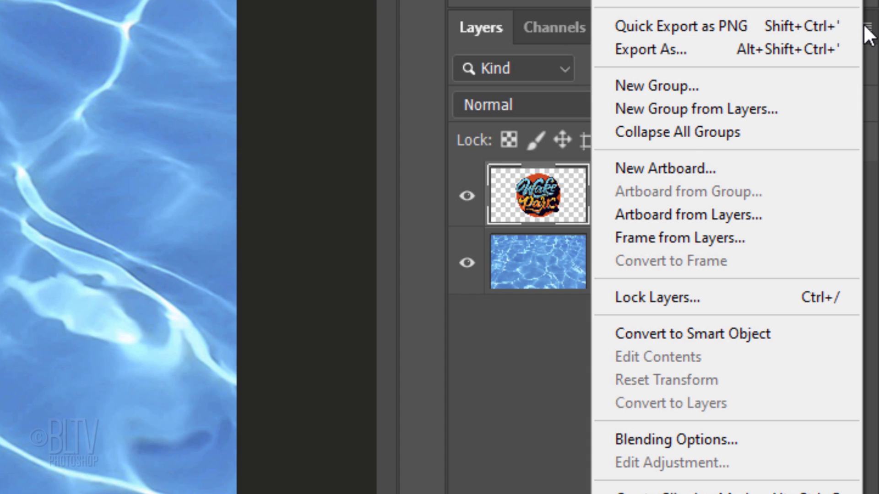
left_click(663, 332)
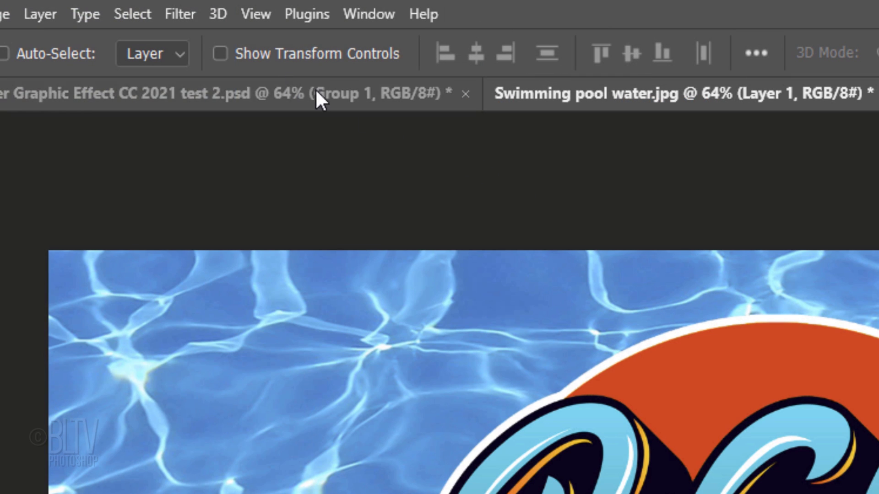
Apply a 2-pixel Gaussian Blur smart filter to the logo on Layer 1
left_click(181, 13)
mouse_move(196, 337)
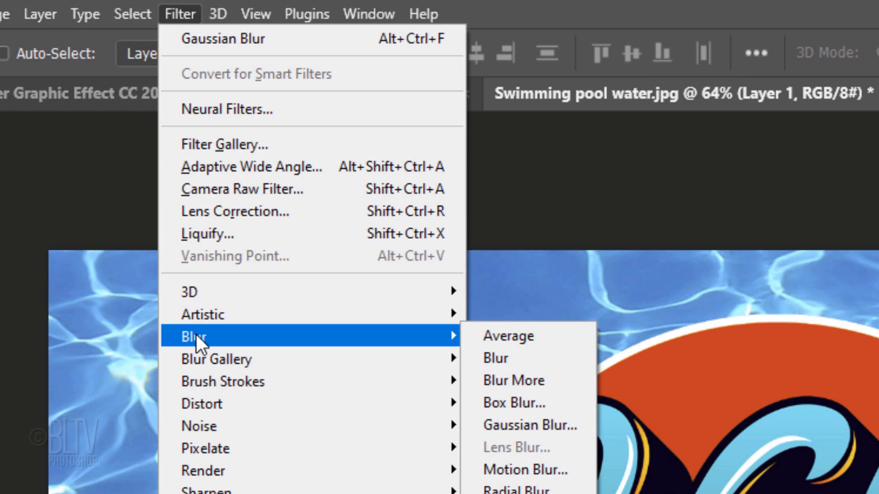
left_click(523, 424)
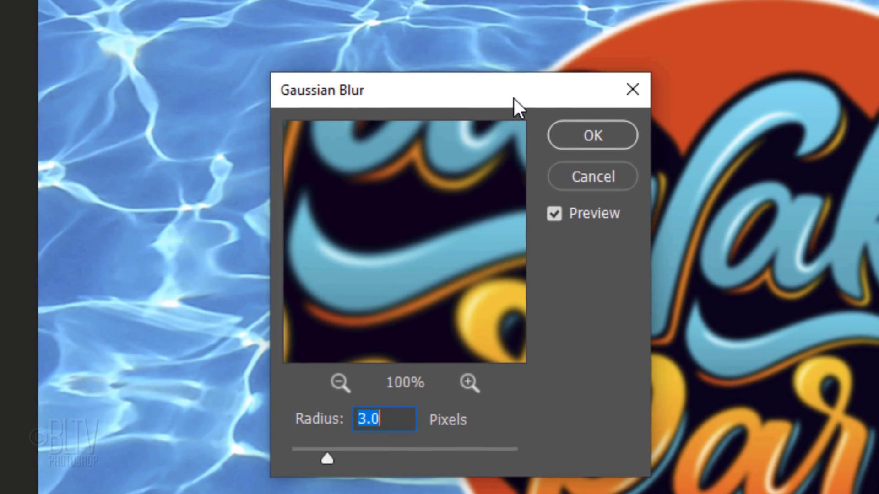
type("2")
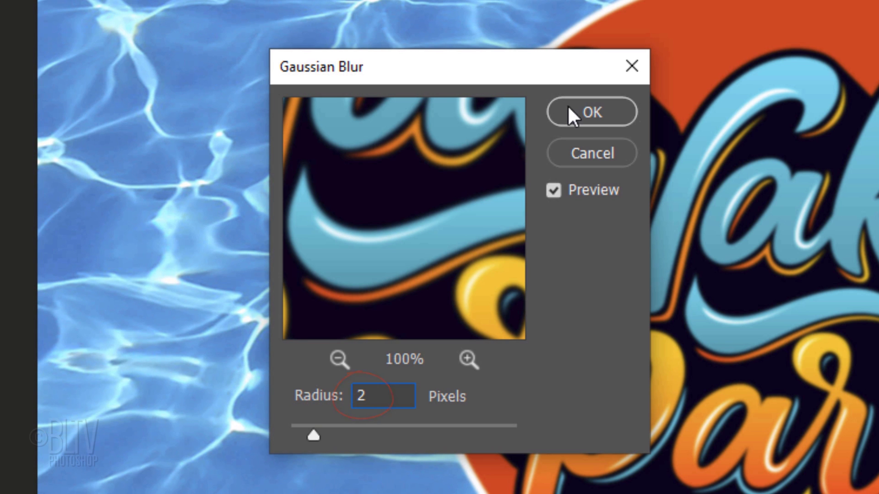
left_click(590, 114)
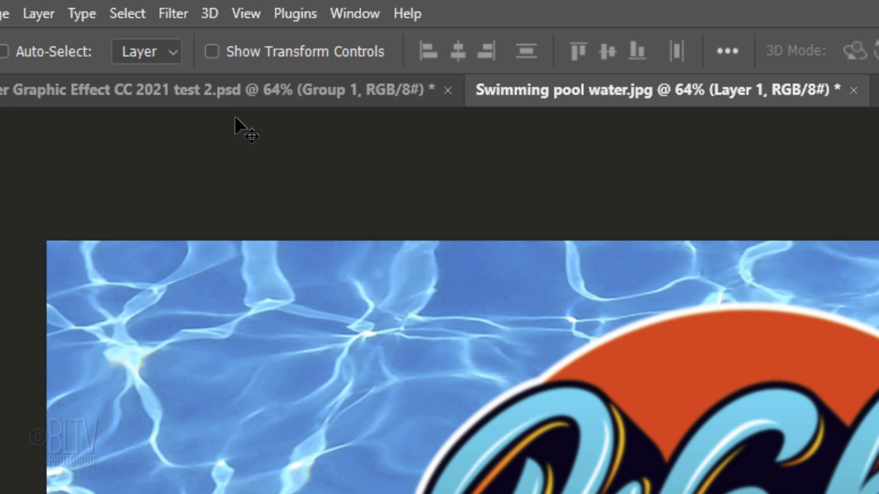
Warp the logo with the Displace filter, using Displacement.psd as the map
left_click(180, 12)
mouse_move(197, 389)
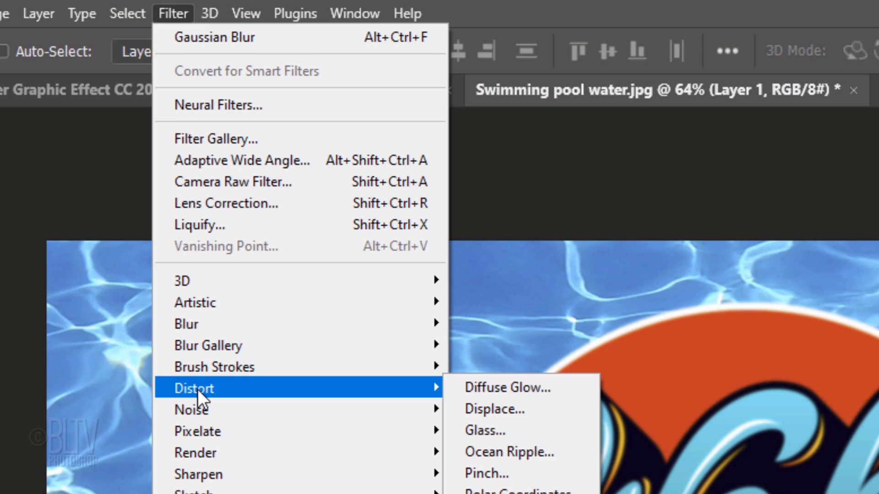
left_click(495, 409)
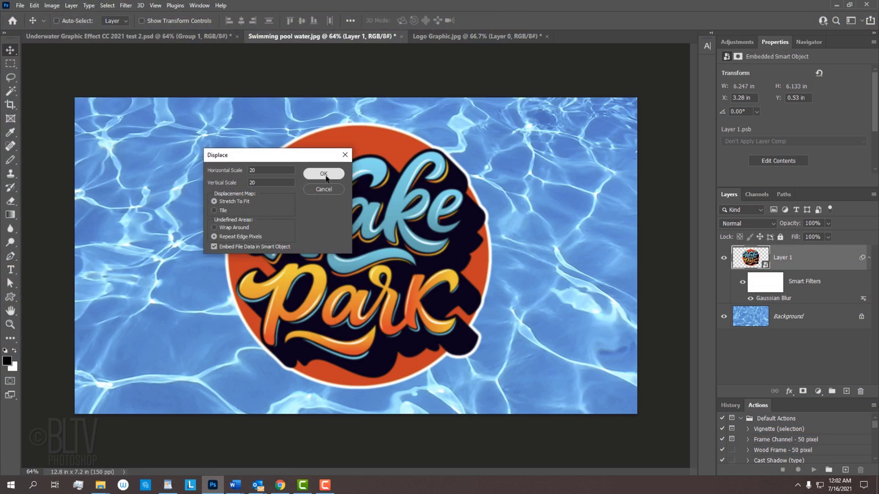
left_click(324, 174)
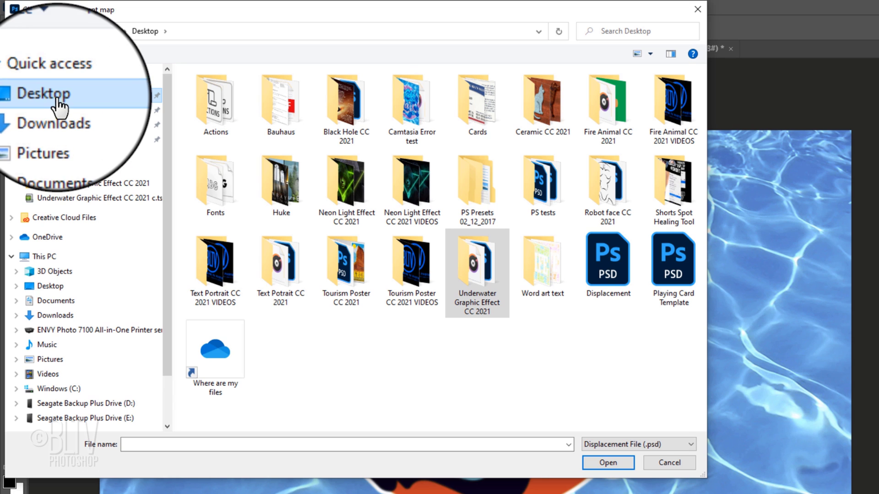
left_click(607, 265)
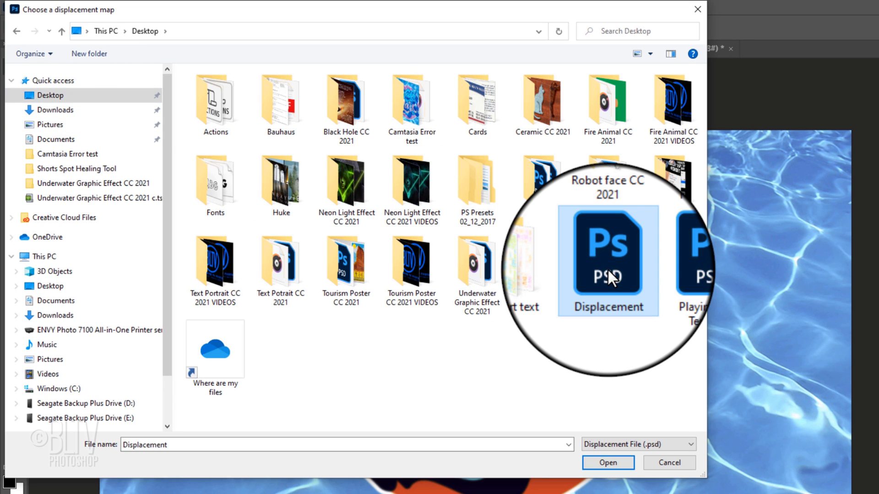
left_click(609, 463)
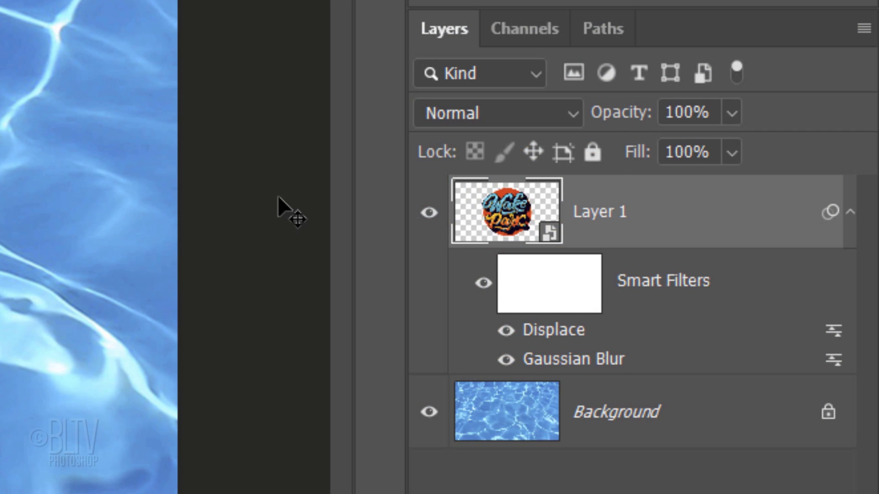
Set Layer 1's blend mode to Lighten and duplicate the layer with its filters
left_click(486, 117)
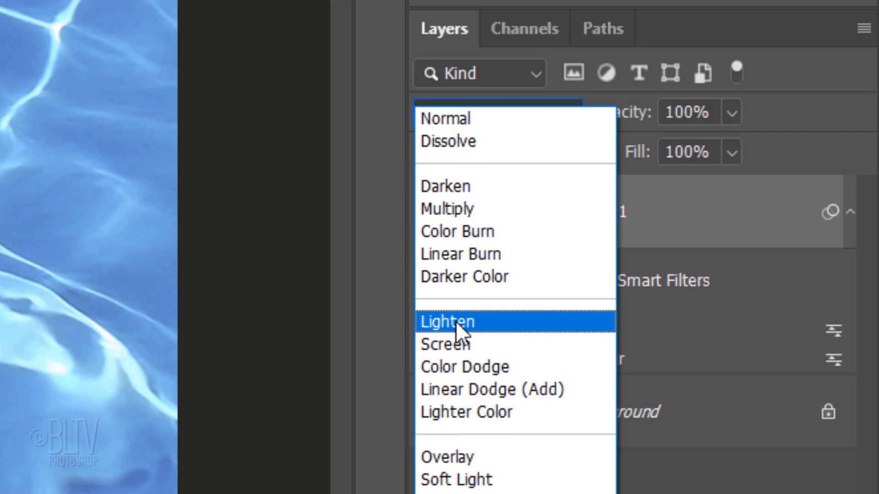
left_click(455, 322)
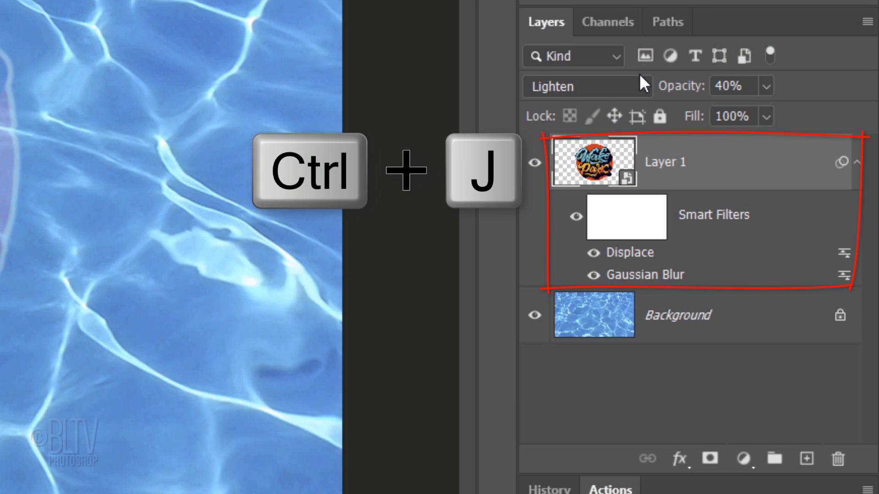
key("ctrl+j")
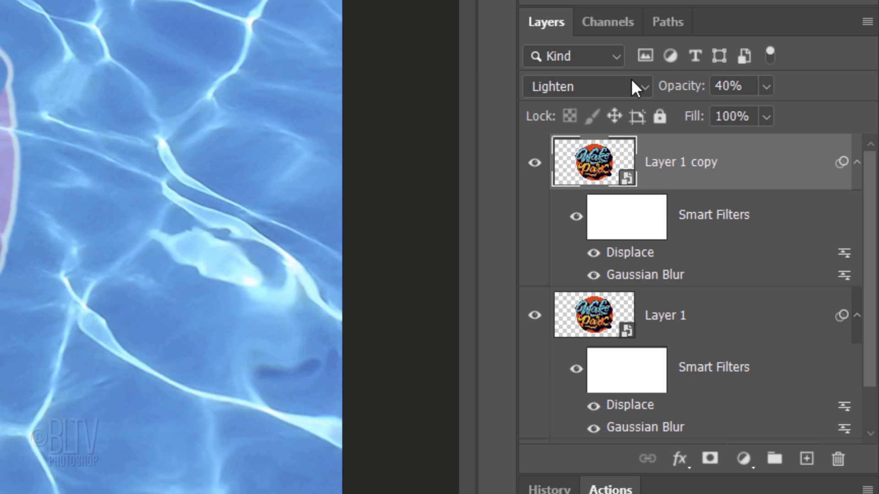
Set the Layer 1 copy to Overlay at 70% opacity and select it together with Layer 1
left_click(597, 86)
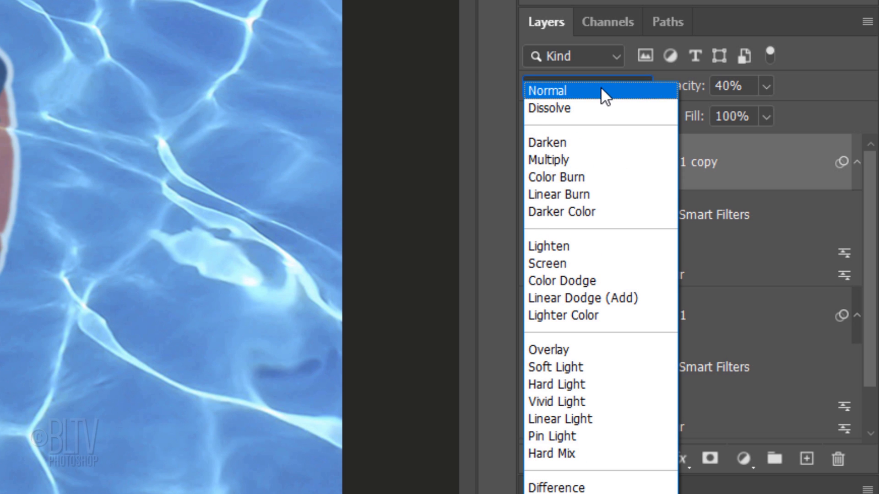
left_click(548, 348)
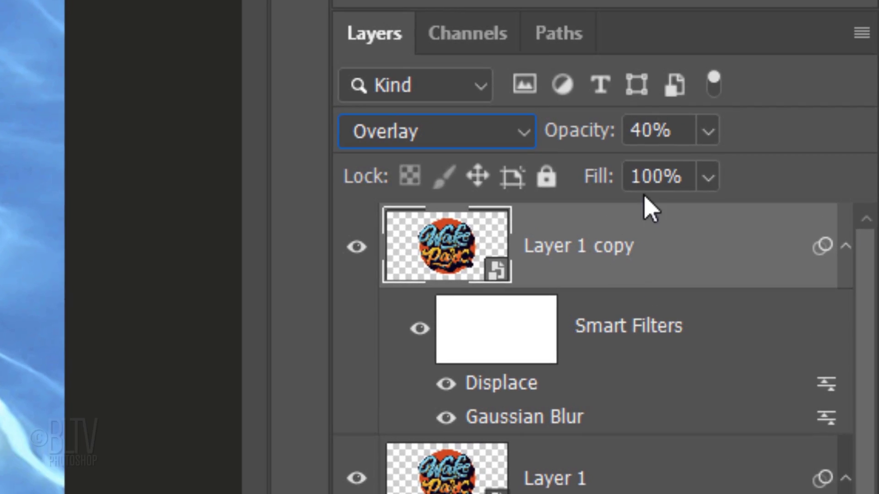
left_click(683, 131)
type("70")
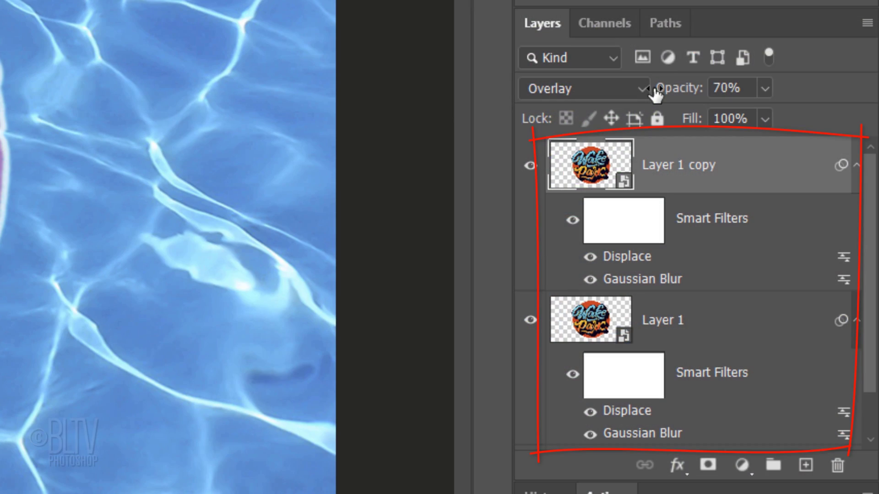
left_click(730, 325, "shift")
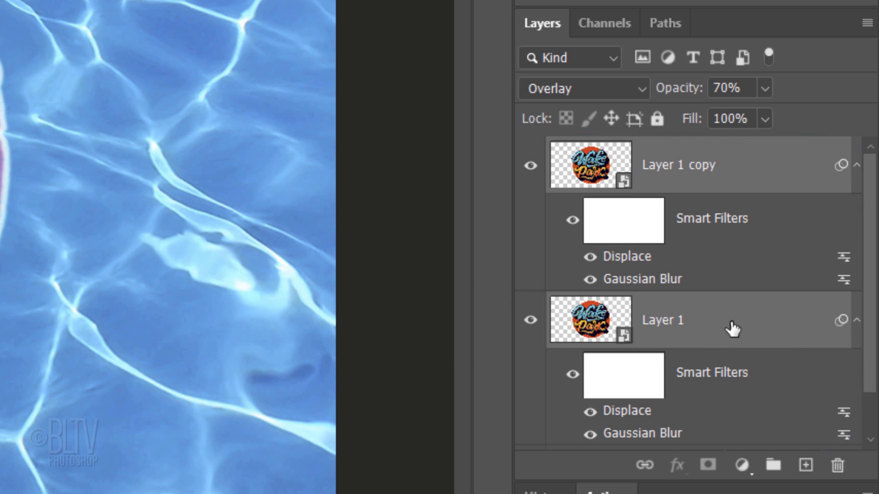
Group both logo layers into Group 1 and put the group into Free Transform for the perspective tilt
key("ctrl+g")
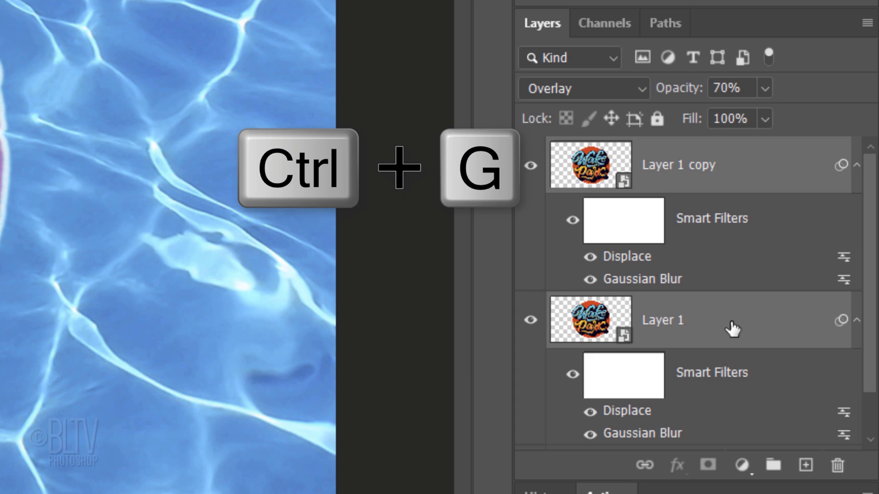
key("ctrl+t")
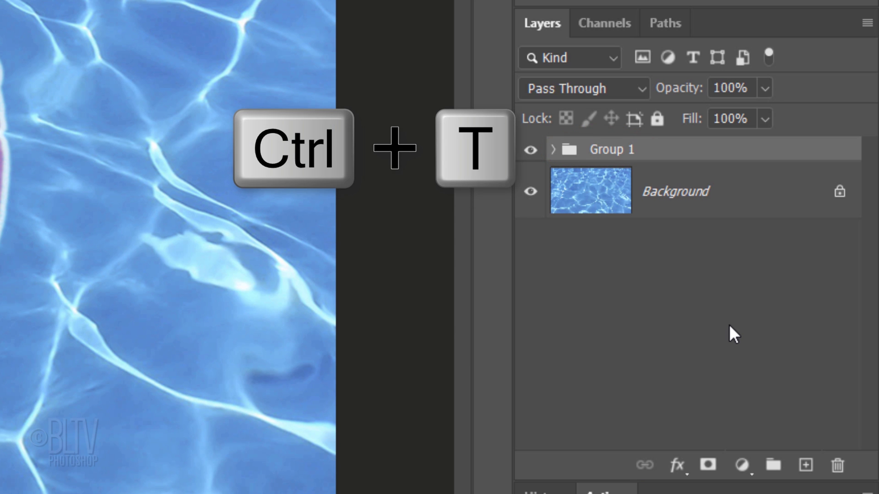